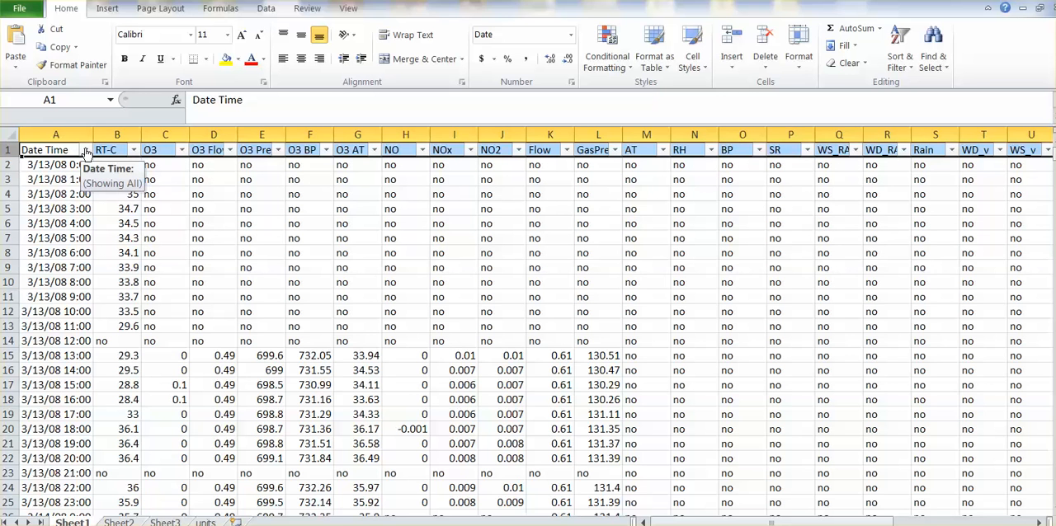
# Examine the filter options of the Date Time column and the full range of values in the O3 column's filter list
pyautogui.click(86, 151)
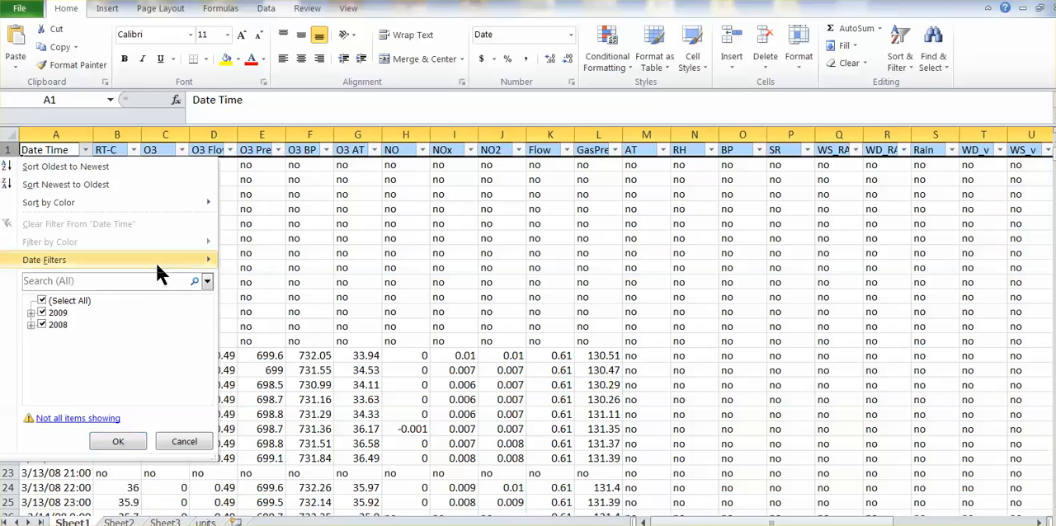
pyautogui.moveTo(160, 272)
pyautogui.moveTo(61, 262)
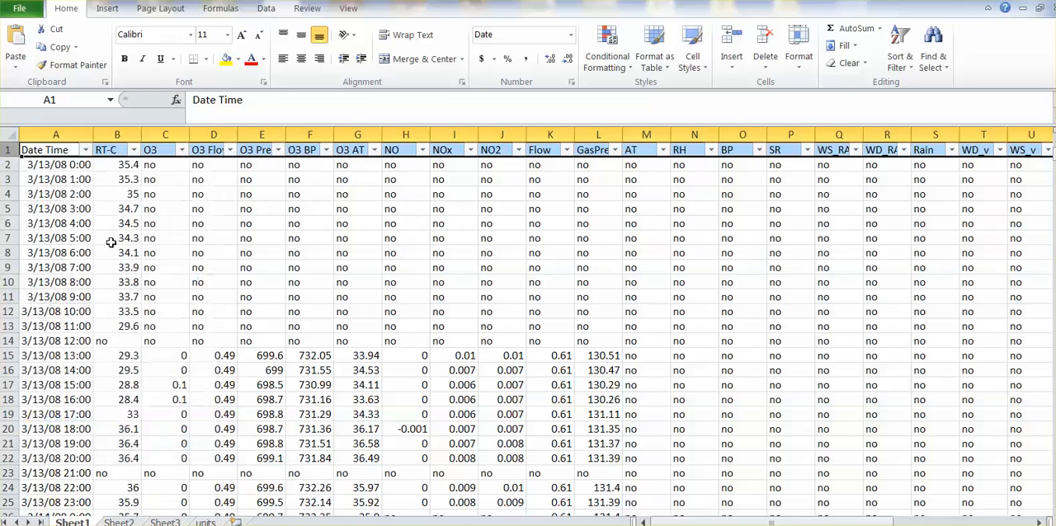
pyautogui.click(180, 442)
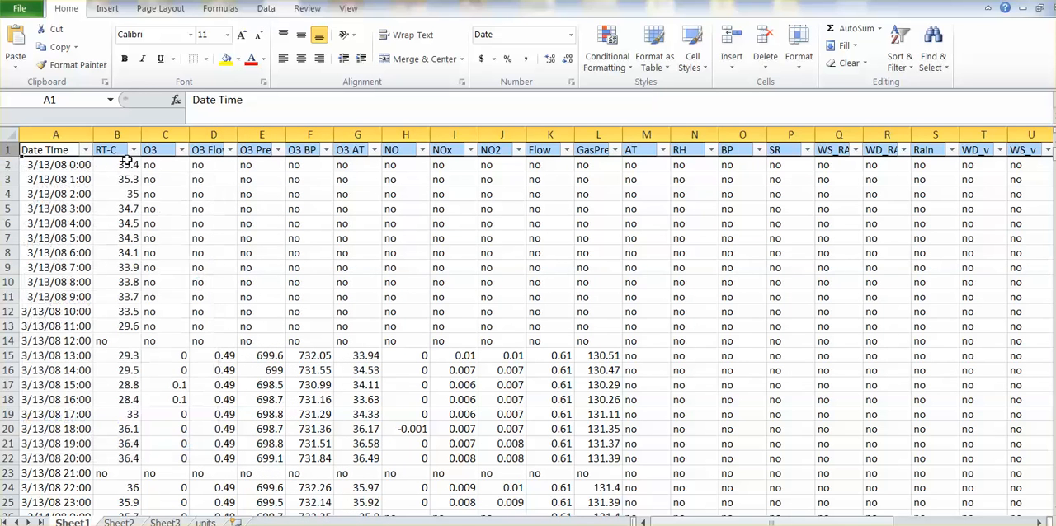
pyautogui.click(180, 151)
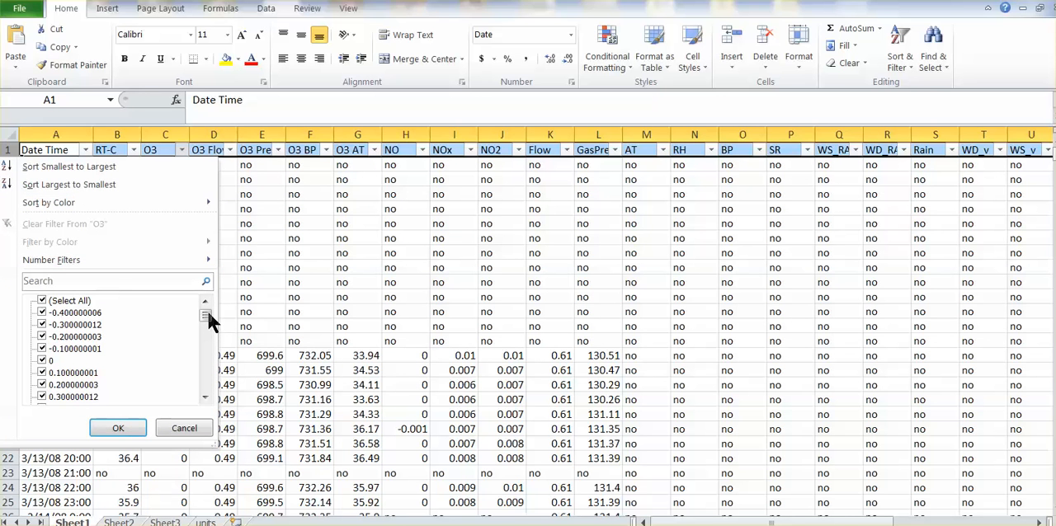
pyautogui.moveTo(206, 315); pyautogui.dragTo(210, 384)
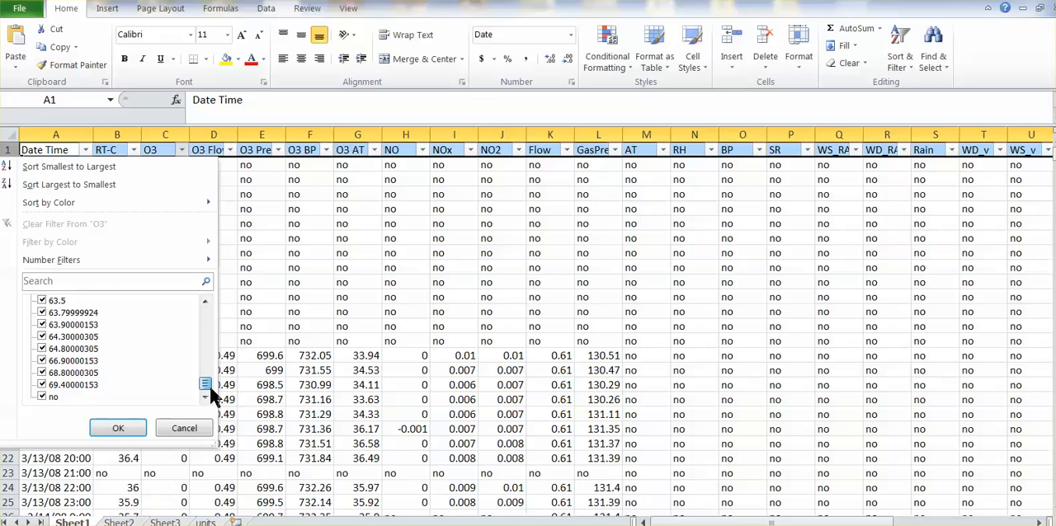
pyautogui.moveTo(209, 386); pyautogui.dragTo(216, 307)
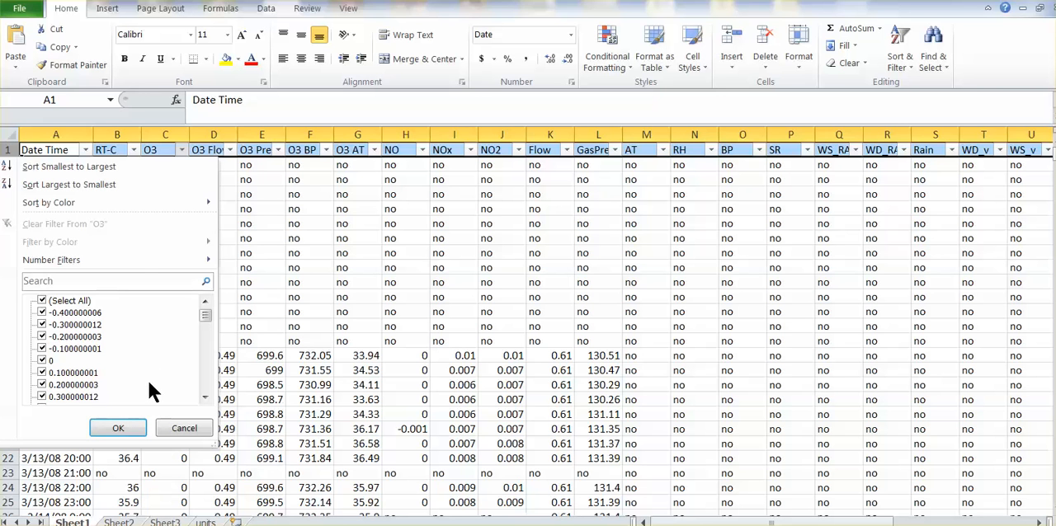
pyautogui.click(118, 429)
# Review the column headers in row 1 one by one, from O3 across to Bam AT
pyautogui.click(163, 149)
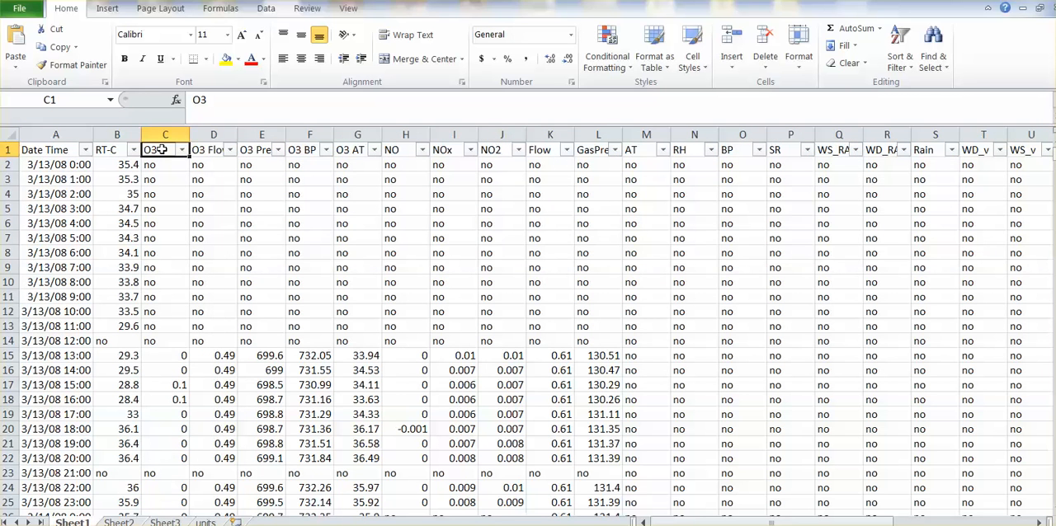
pyautogui.press('Right')
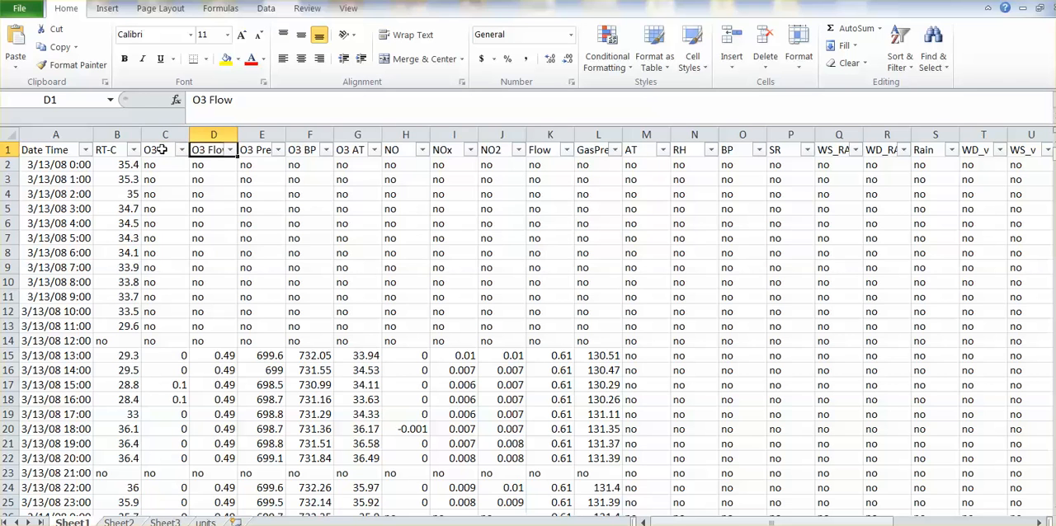
pyautogui.press('Right')
pyautogui.press('Right')
pyautogui.press('Right')
pyautogui.press('Right')
pyautogui.press('Right')
pyautogui.press('Right')
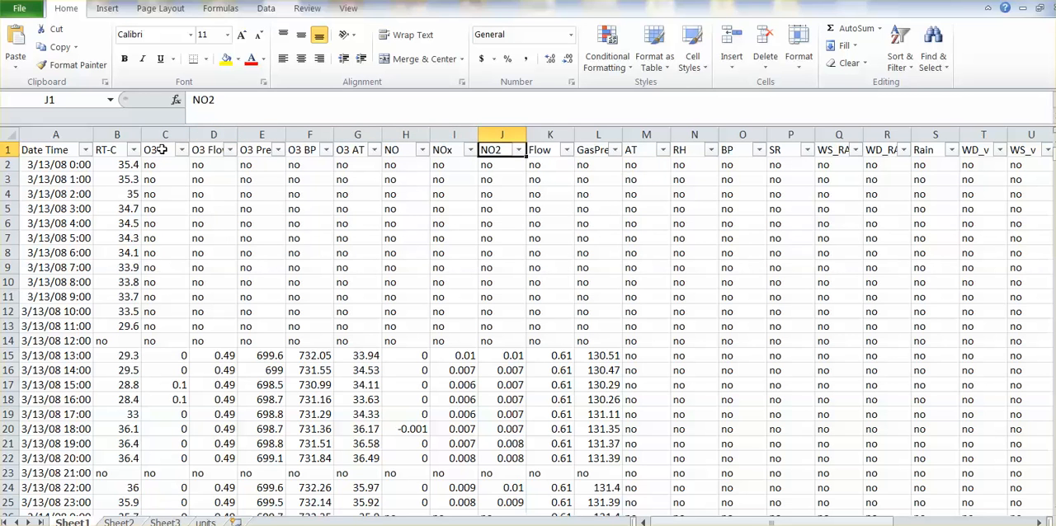
pyautogui.press('Right')
pyautogui.press('Right')
pyautogui.press('Right')
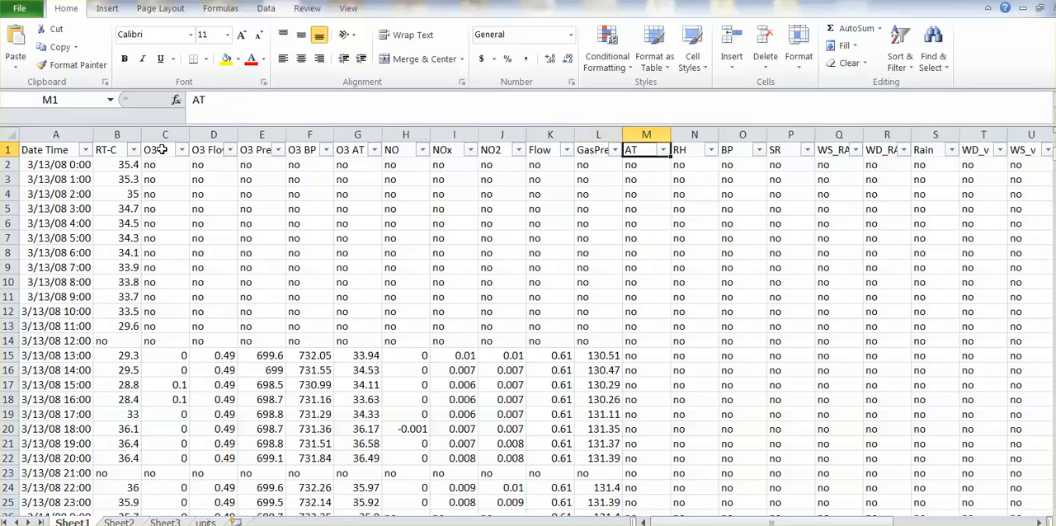
pyautogui.press('Right')
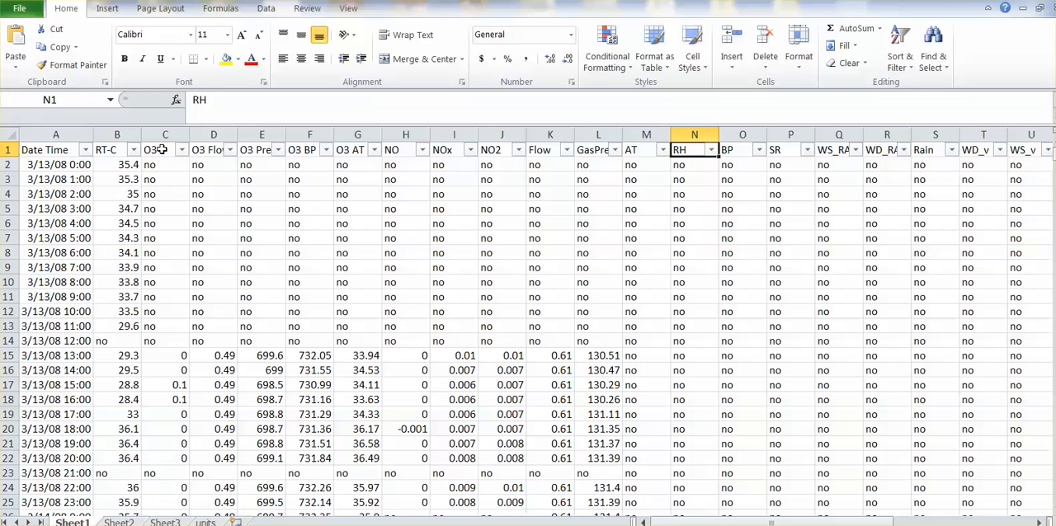
pyautogui.press('Right')
pyautogui.press('Right')
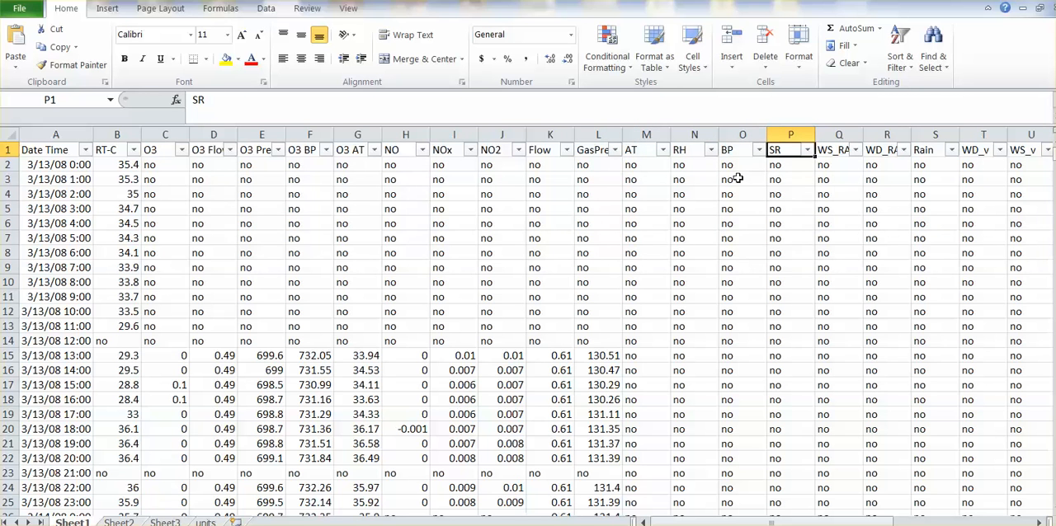
pyautogui.press('Right')
pyautogui.press('Right')
pyautogui.press('Right')
pyautogui.press('Right')
pyautogui.press('Right')
pyautogui.press('Right')
pyautogui.press('Right')
pyautogui.press('Right')
pyautogui.press('Right')
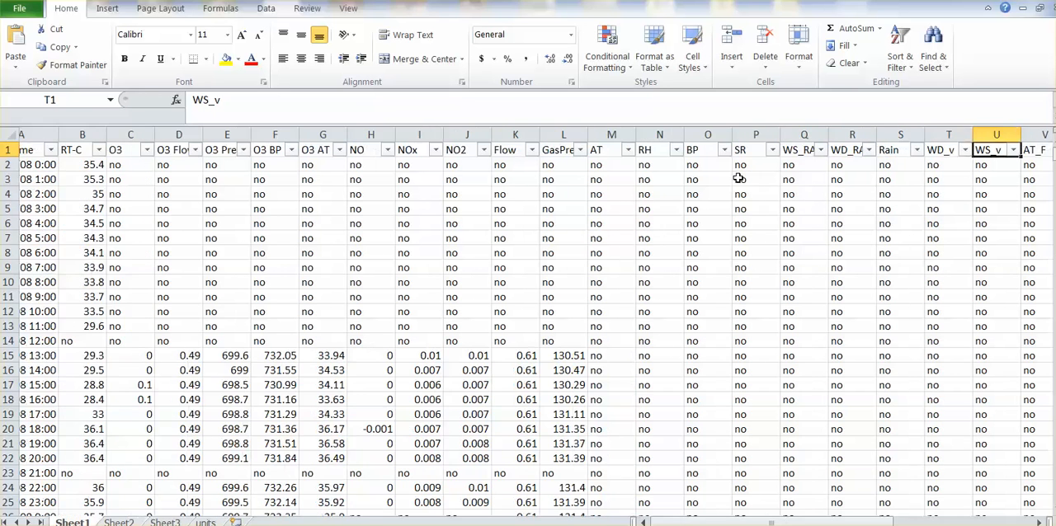
pyautogui.press('Right')
pyautogui.press('Right')
pyautogui.press('Right')
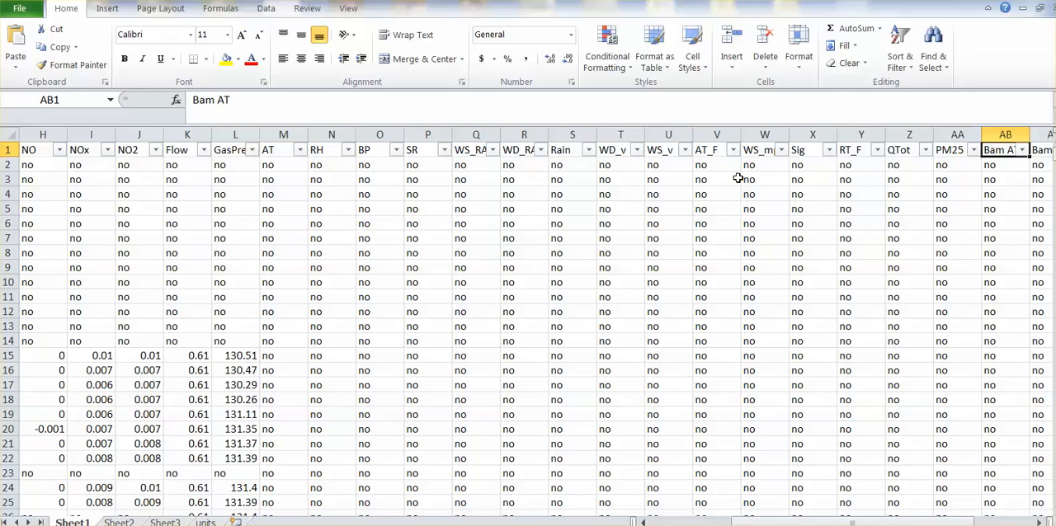
# Check the PM25 column's list of values and filter it to show only the rows containing 985
pyautogui.moveTo(960, 521); pyautogui.dragTo(967, 522)
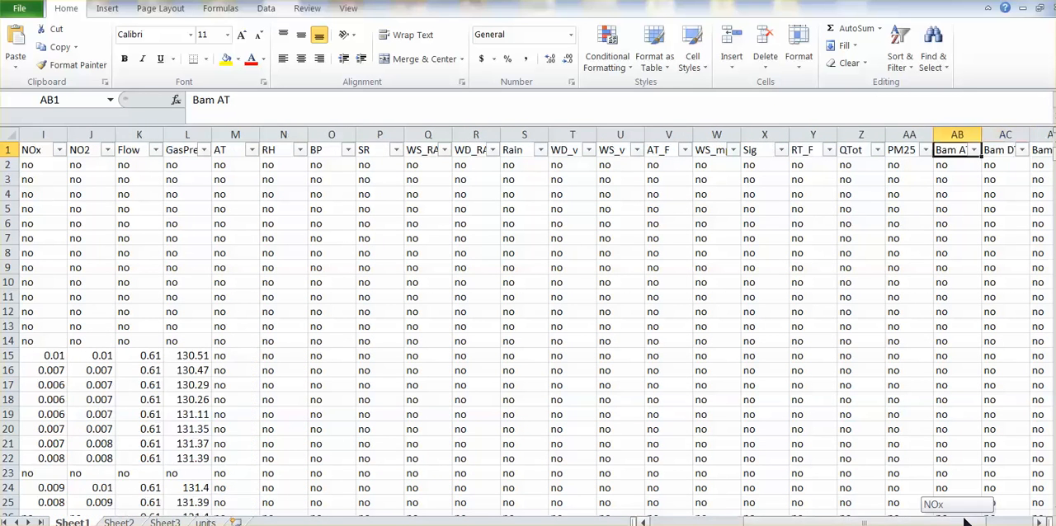
pyautogui.click(927, 150)
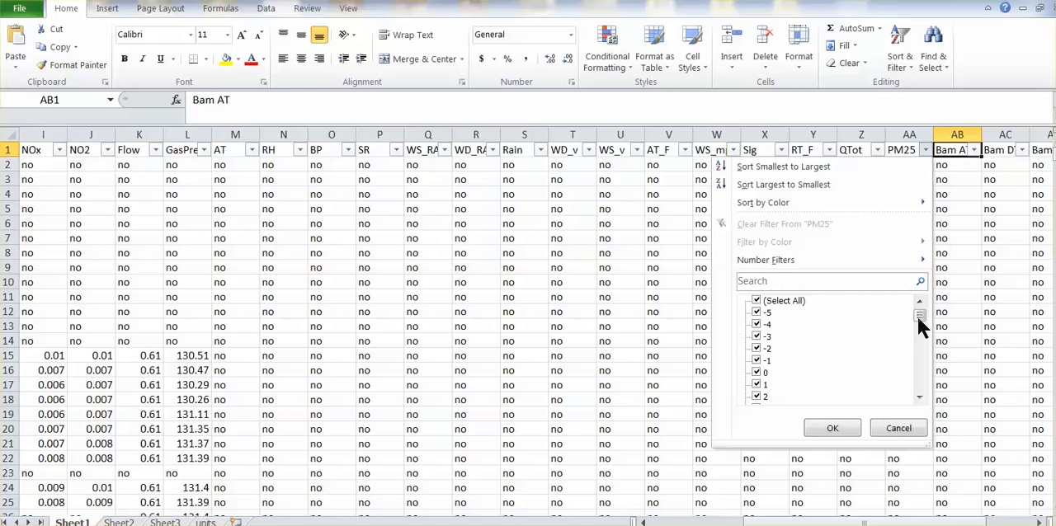
pyautogui.moveTo(918, 320); pyautogui.dragTo(914, 386)
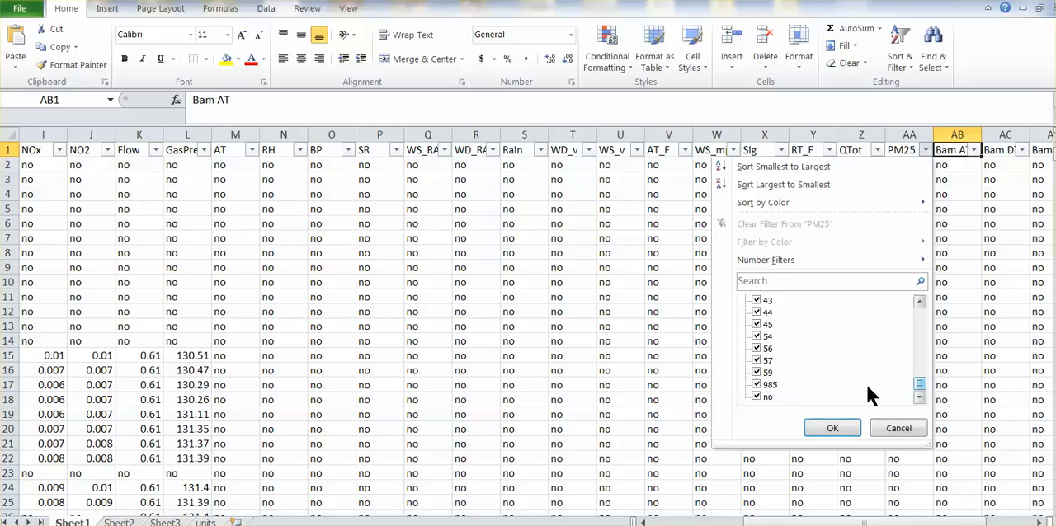
pyautogui.moveTo(921, 381); pyautogui.dragTo(924, 309)
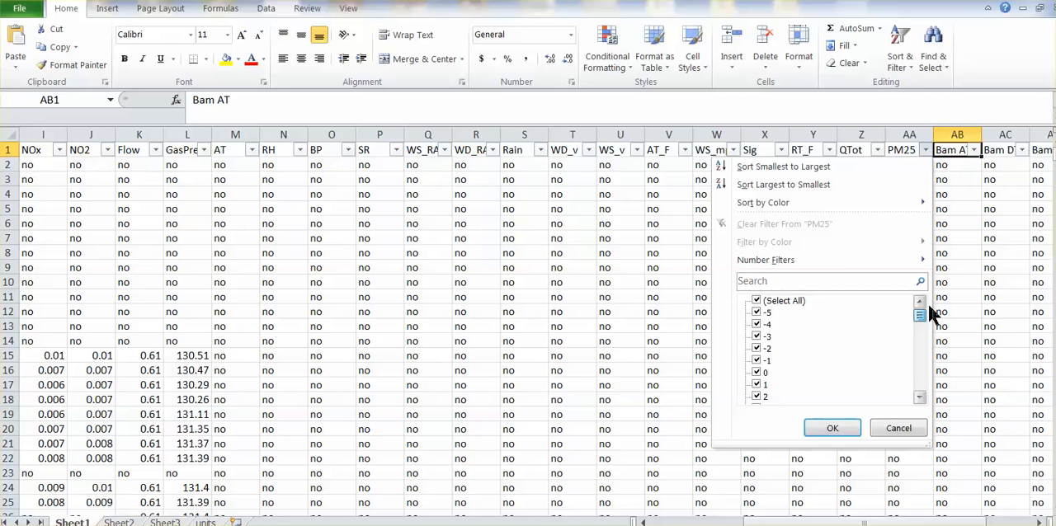
pyautogui.click(758, 301)
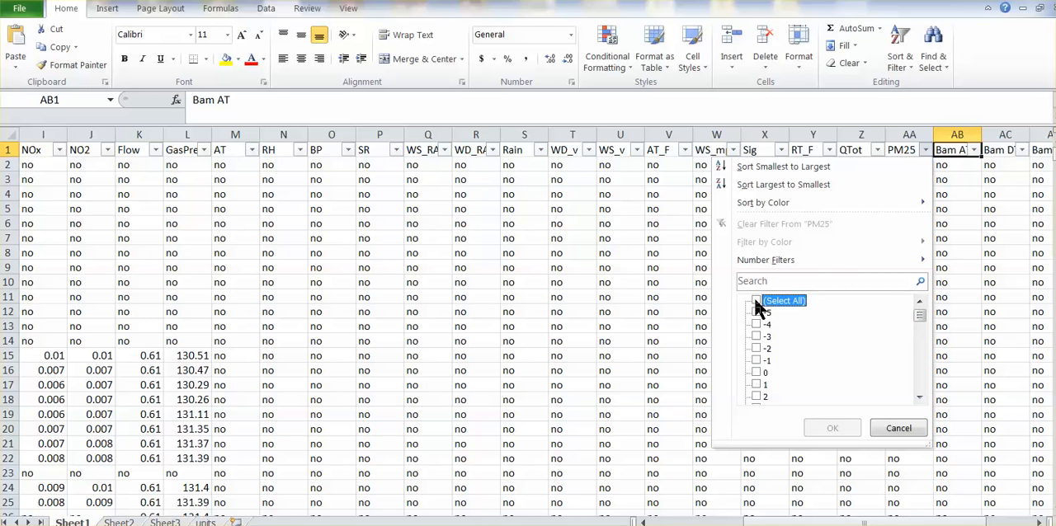
pyautogui.moveTo(922, 313); pyautogui.dragTo(917, 390)
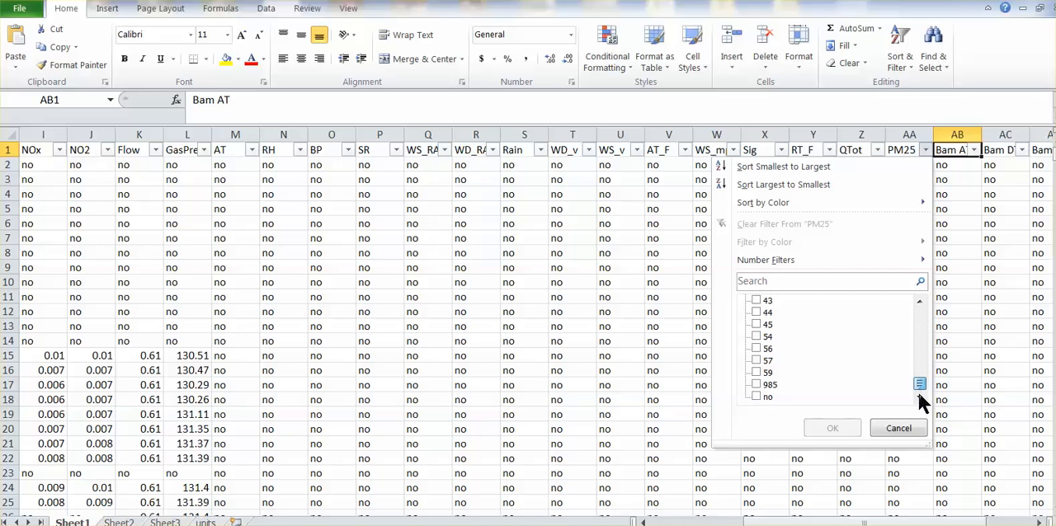
pyautogui.click(758, 386)
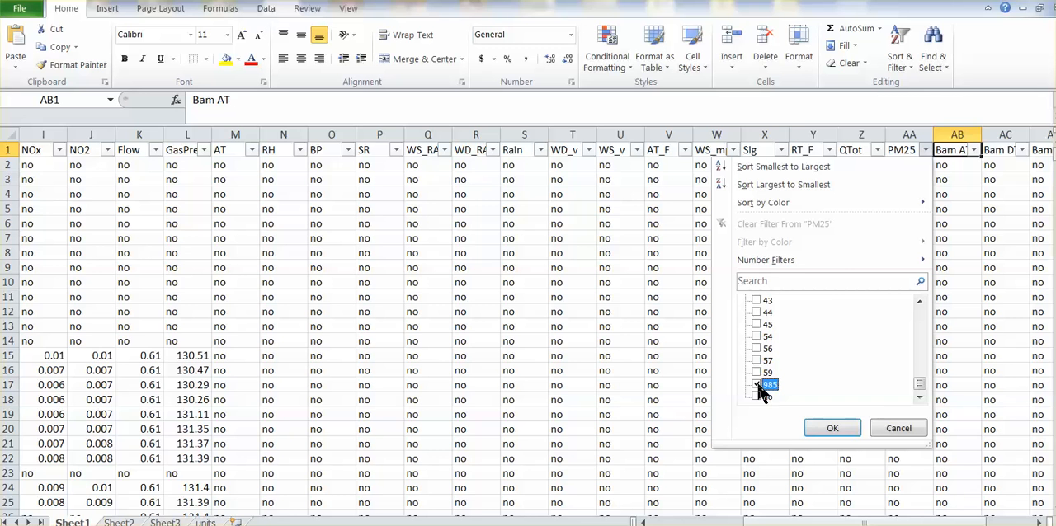
pyautogui.click(822, 429)
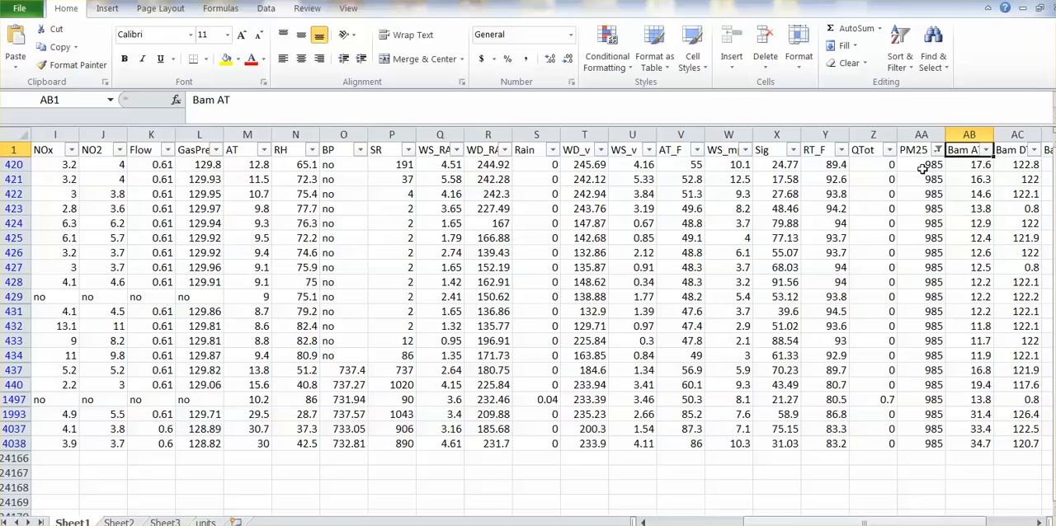
# Copy the header row and all filtered 985 rows into Sheet3 starting at A1, and widen column A to fit the dates
pyautogui.moveTo(925, 167); pyautogui.dragTo(928, 443)
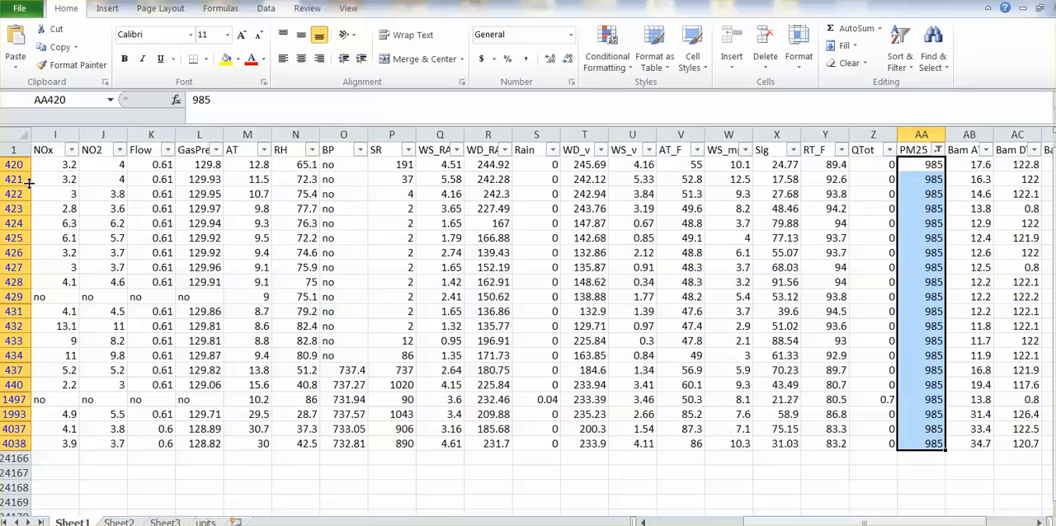
pyautogui.click(10, 149)
pyautogui.moveTo(10, 149); pyautogui.dragTo(33, 450)
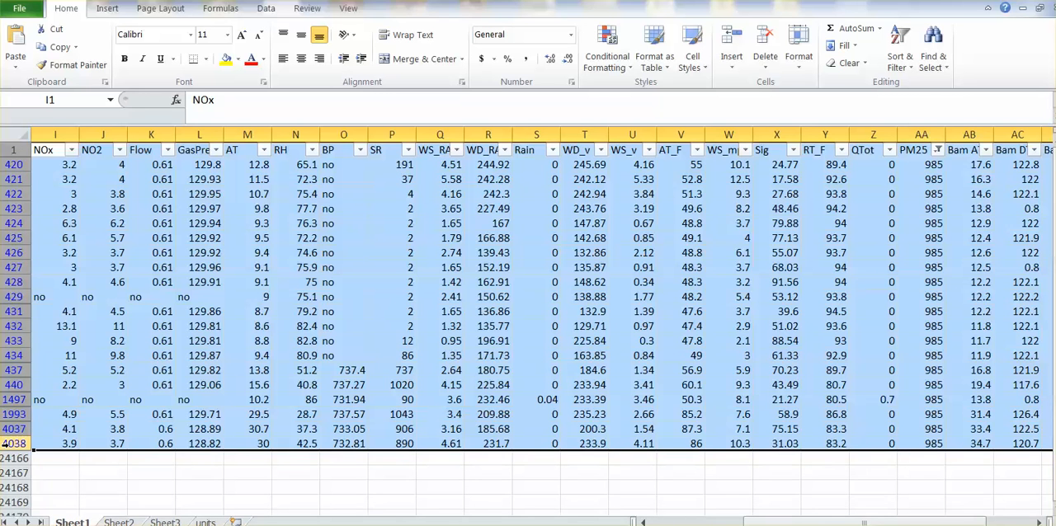
pyautogui.hotkey('ctrl', 'c')
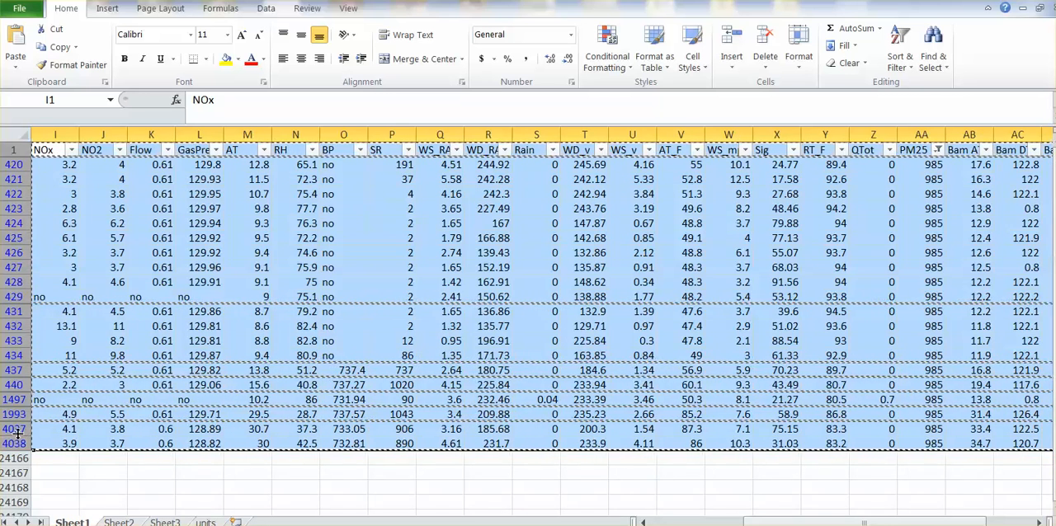
pyautogui.click(165, 522)
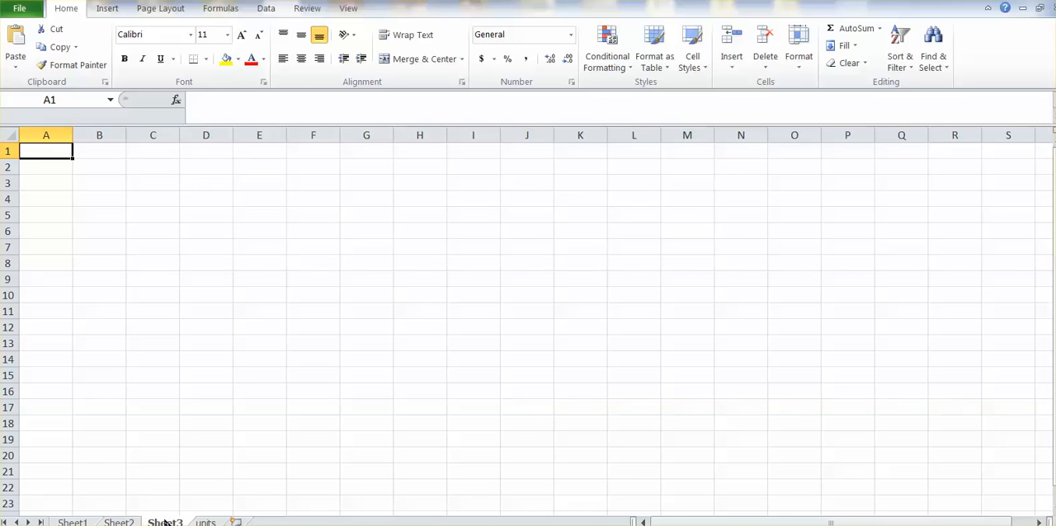
pyautogui.hotkey('ctrl', 'v')
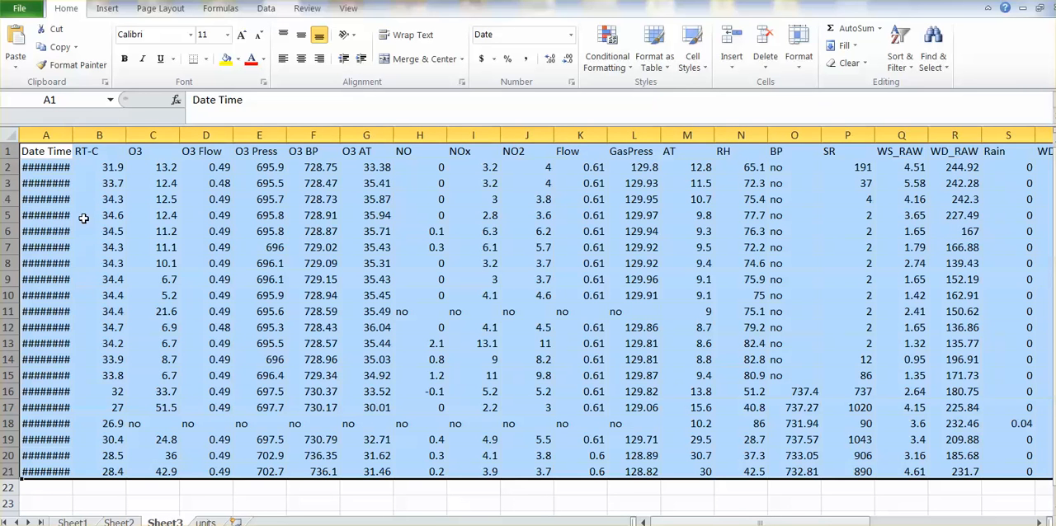
pyautogui.moveTo(72, 135); pyautogui.dragTo(94, 134)
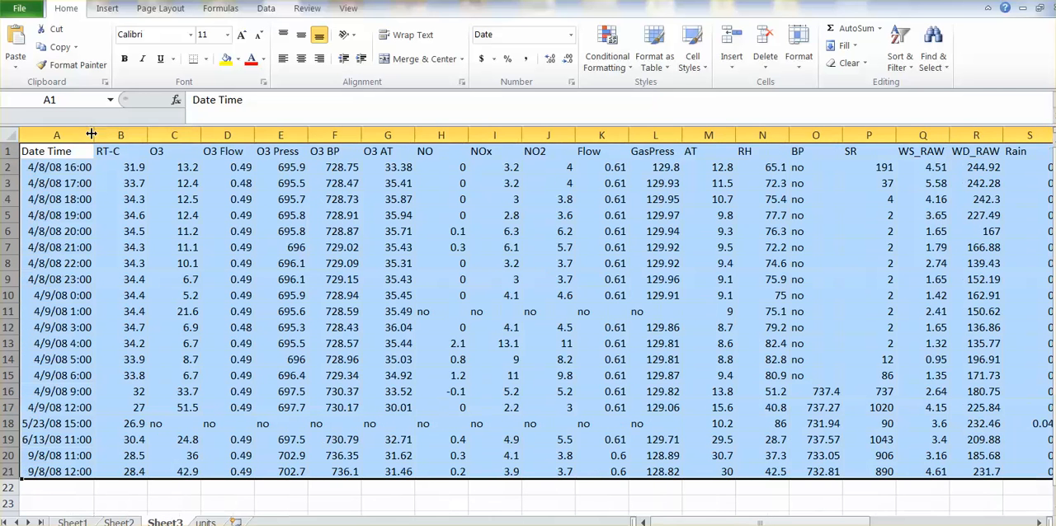
# Rename Sheet3 as "985 PM25 error rows"
pyautogui.rightClick(179, 523)
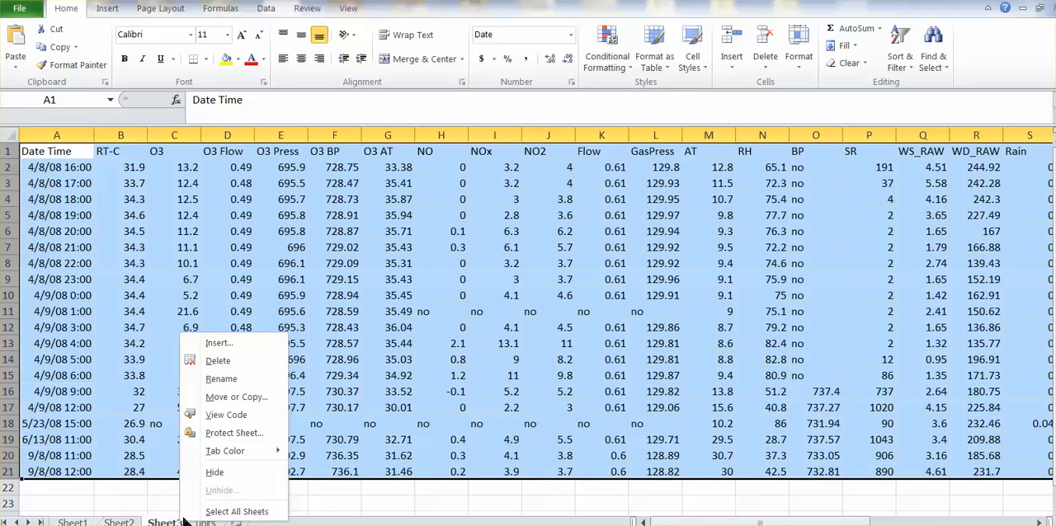
pyautogui.click(235, 380)
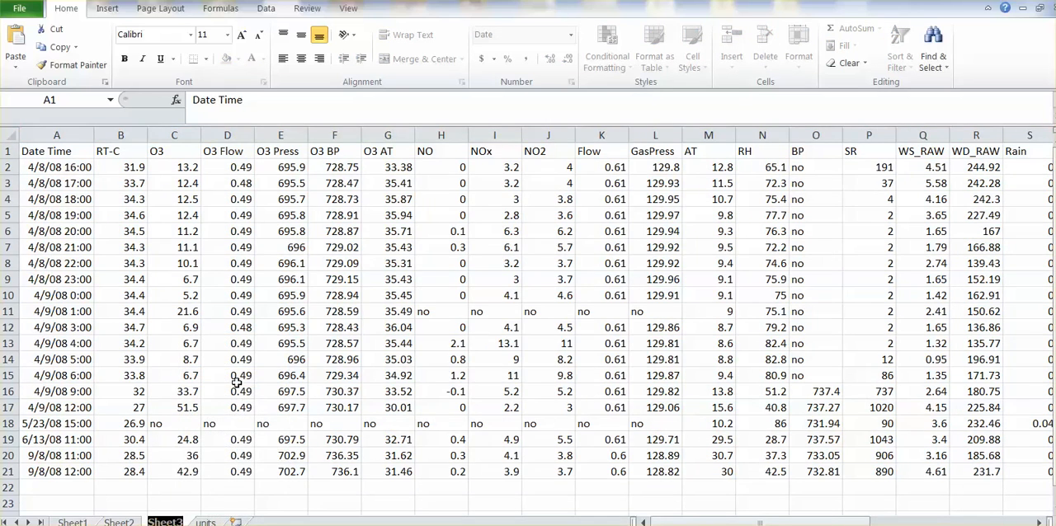
pyautogui.write('985 PM25 error rows')
pyautogui.click(293, 459)
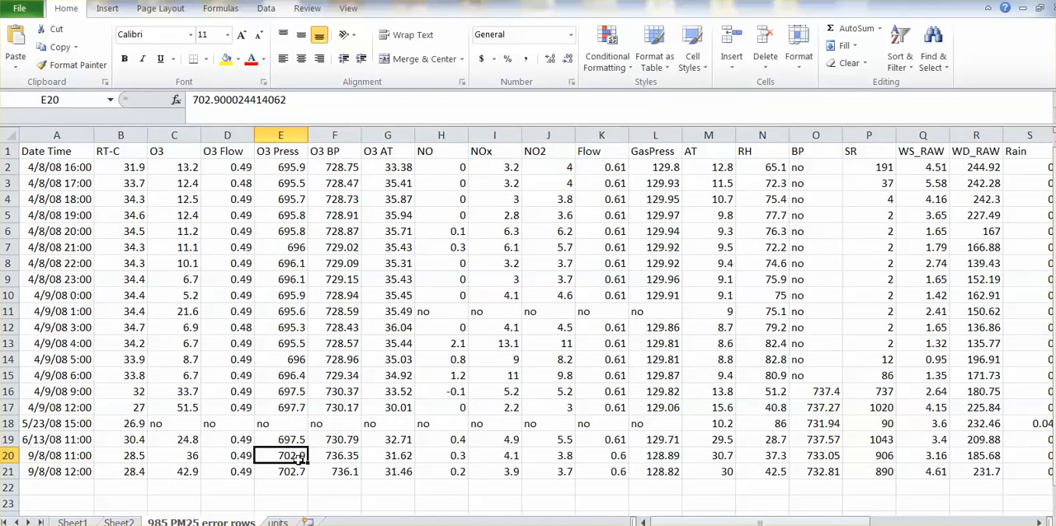
# Replace every filtered 985 value in the PM25 column of Sheet1 with "error"
pyautogui.click(93, 522)
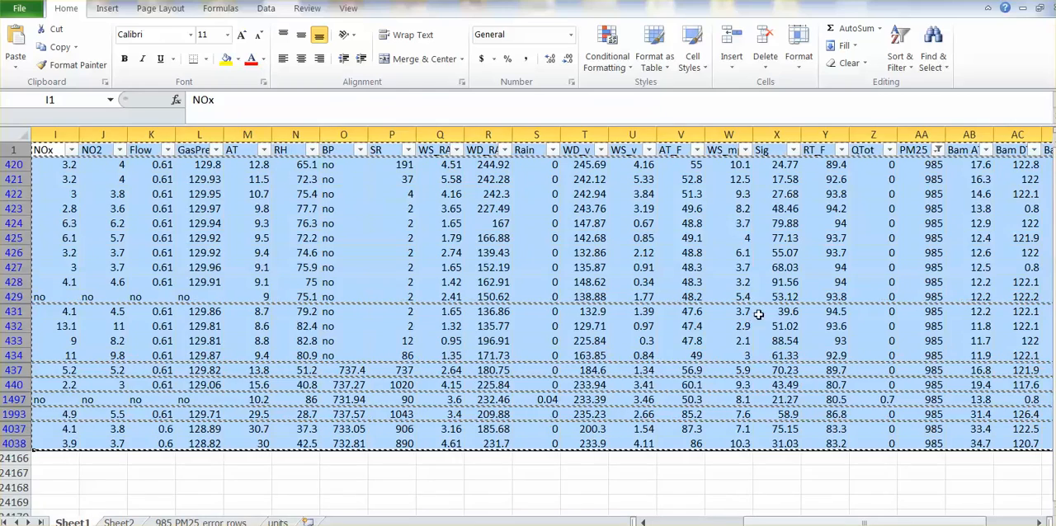
pyautogui.click(917, 196)
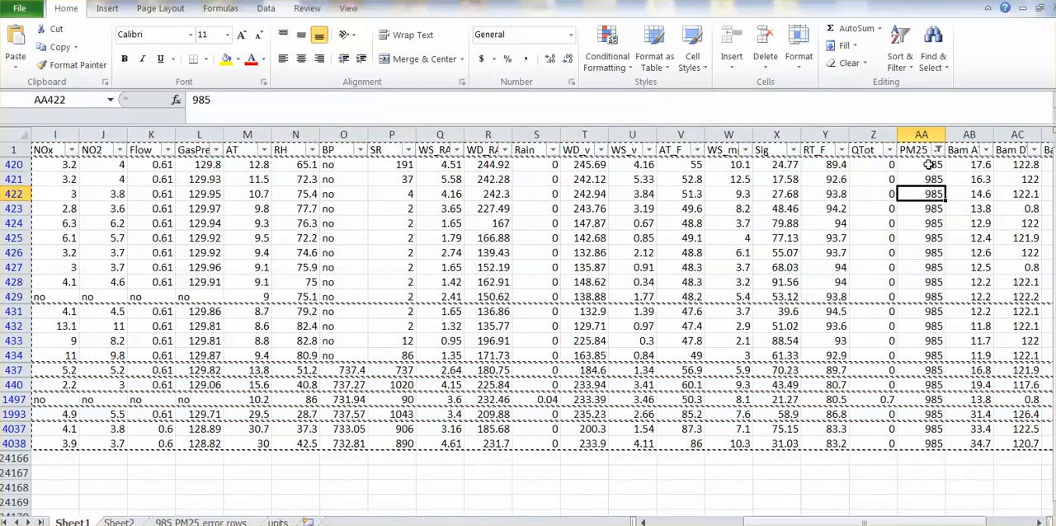
pyautogui.moveTo(929, 165); pyautogui.dragTo(924, 444)
pyautogui.press('Escape')
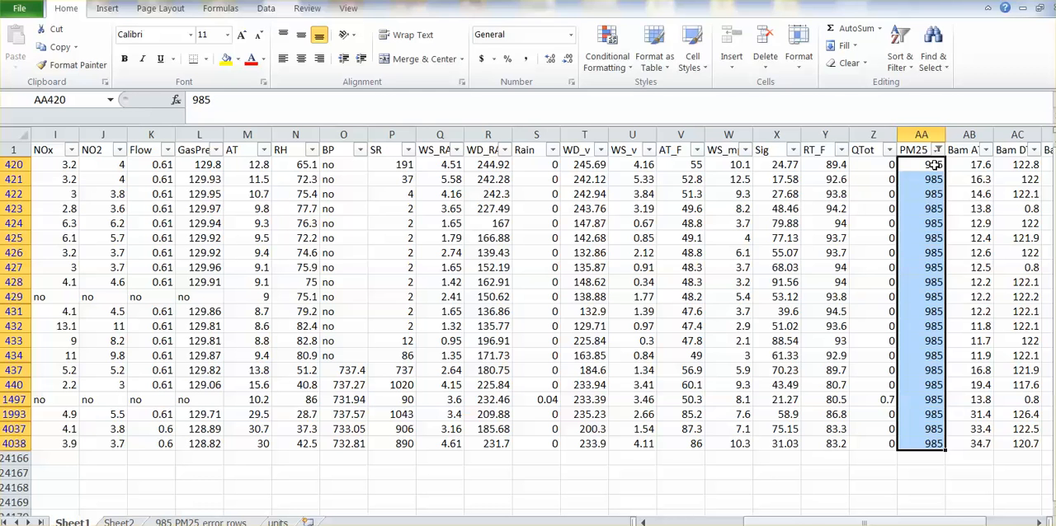
pyautogui.write('eror')
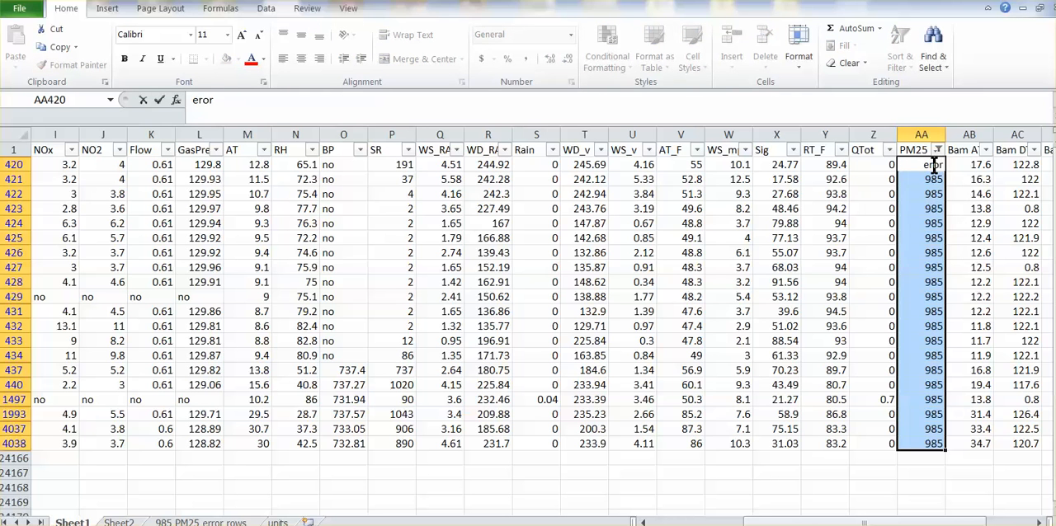
pyautogui.press('BackSpace')
pyautogui.press('BackSpace')
pyautogui.press('BackSpace')
pyautogui.press('BackSpace')
pyautogui.write('error')
pyautogui.hotkey('ctrl', 'Return')
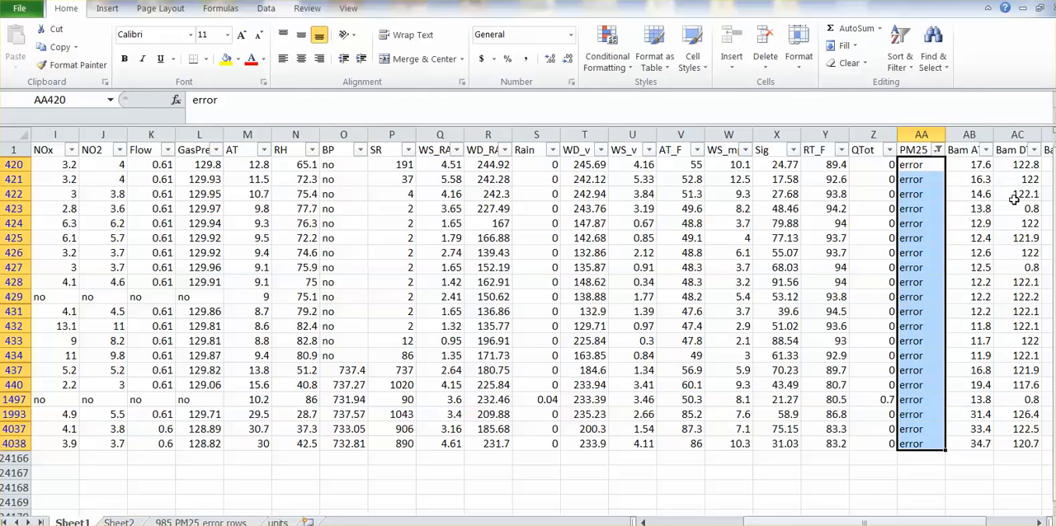